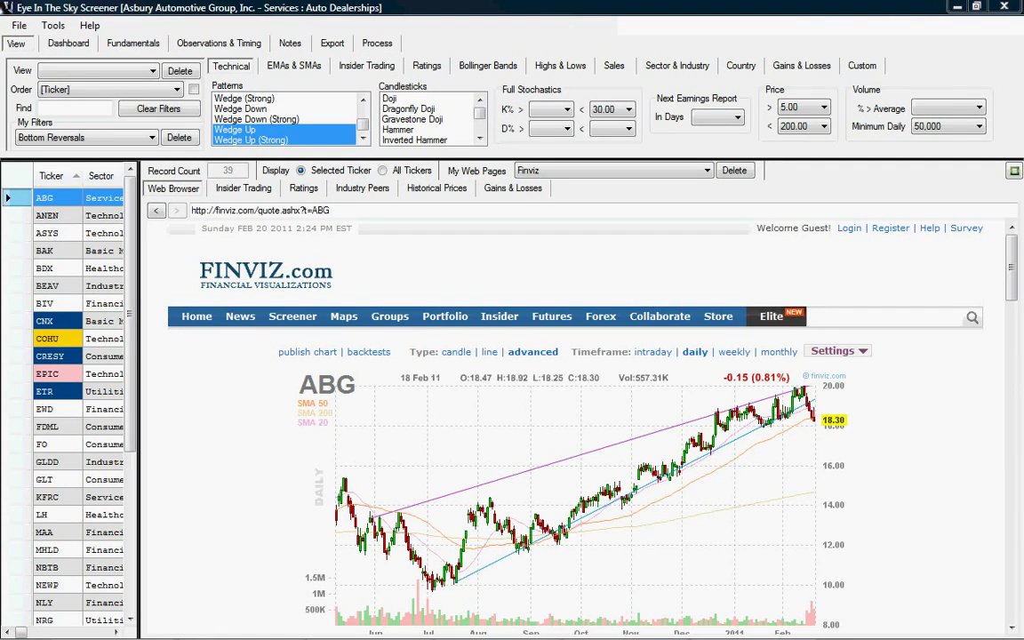
Step: Switch from the View filters to the Dashboard tab's indicator buttons
{"action": "left_click", "coordinate": [71, 44]}
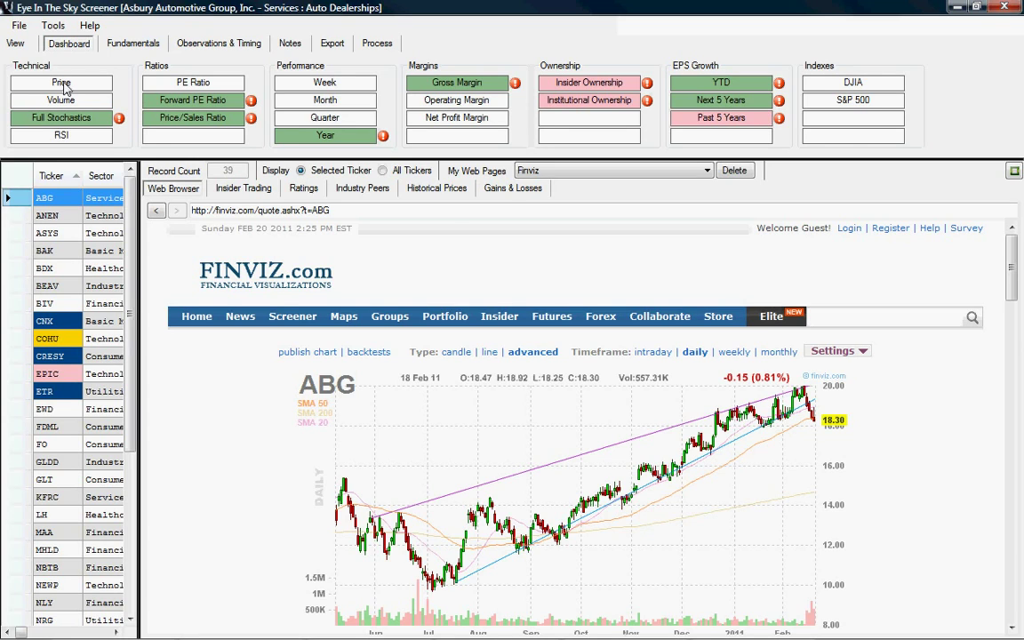
Step: Open Dashboard Rules [Price], holding the ERROR rule Price < 5, and start a new rule row
{"action": "left_click", "coordinate": [62, 83]}
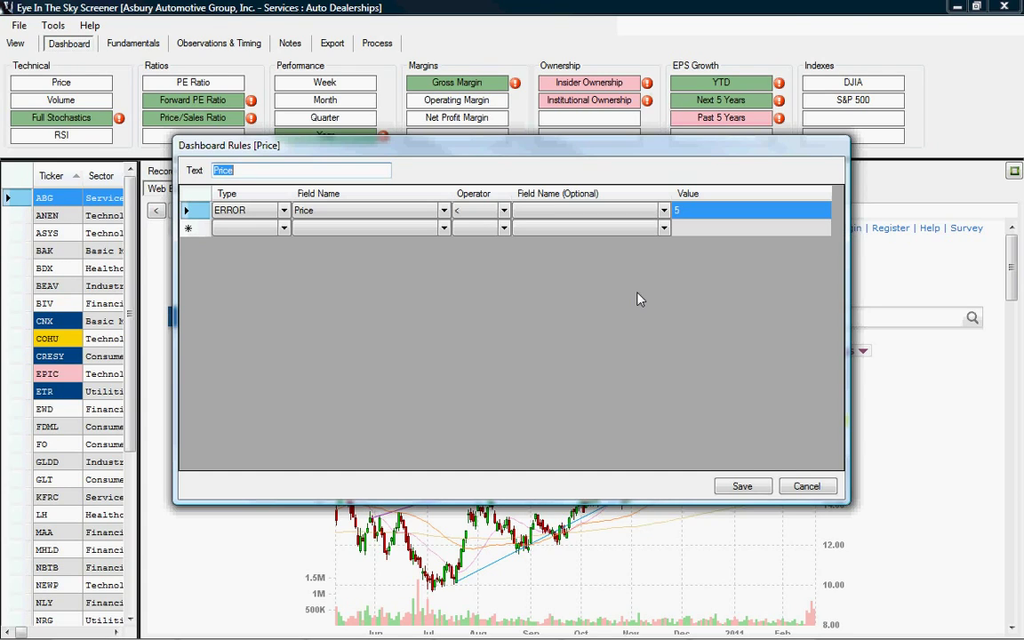
{"action": "left_click", "coordinate": [206, 230]}
{"action": "left_click", "coordinate": [286, 229]}
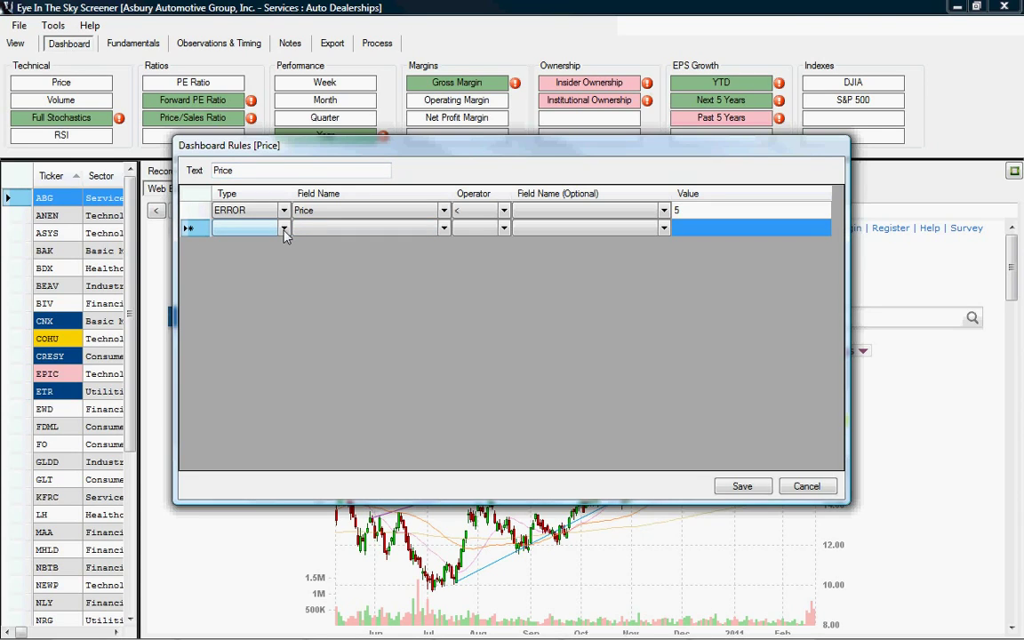
Step: Add the rule PRO: Price >= 20 beside the existing ERROR rule
{"action": "left_click", "coordinate": [285, 229]}
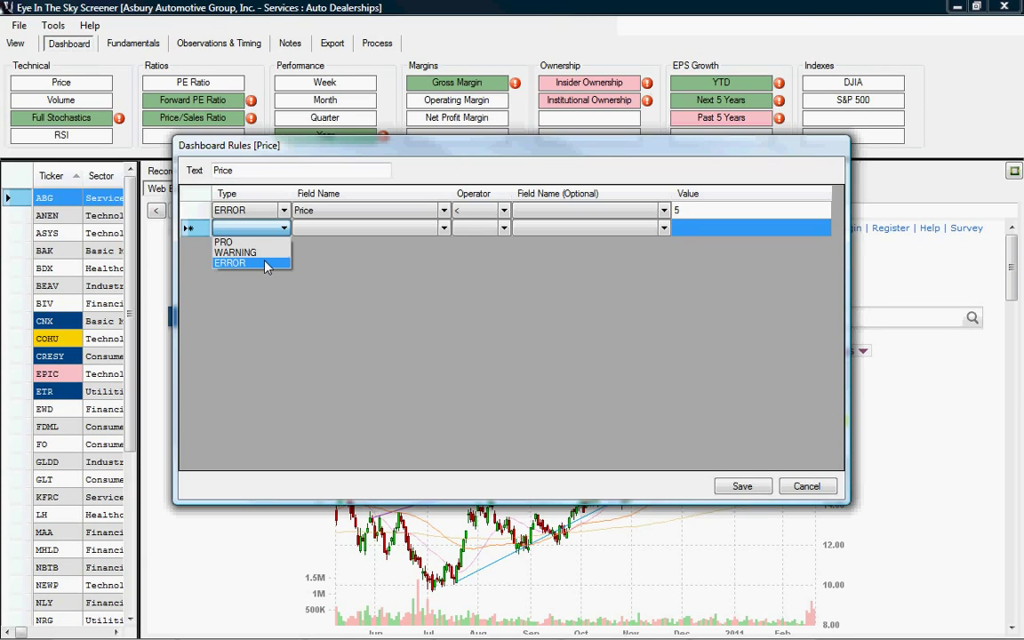
{"action": "left_click", "coordinate": [267, 242]}
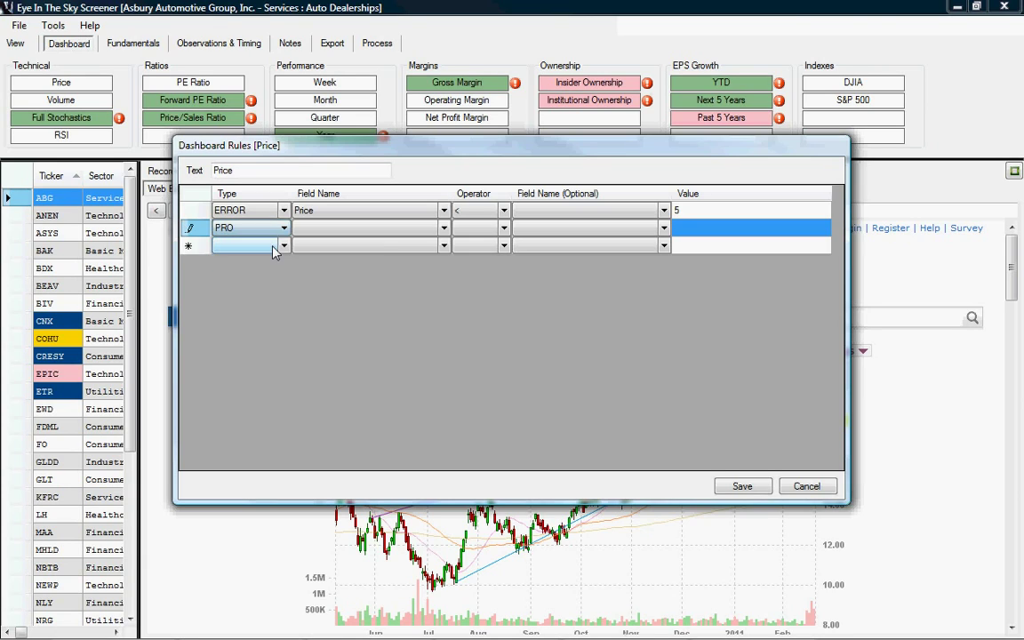
{"action": "left_click", "coordinate": [444, 229]}
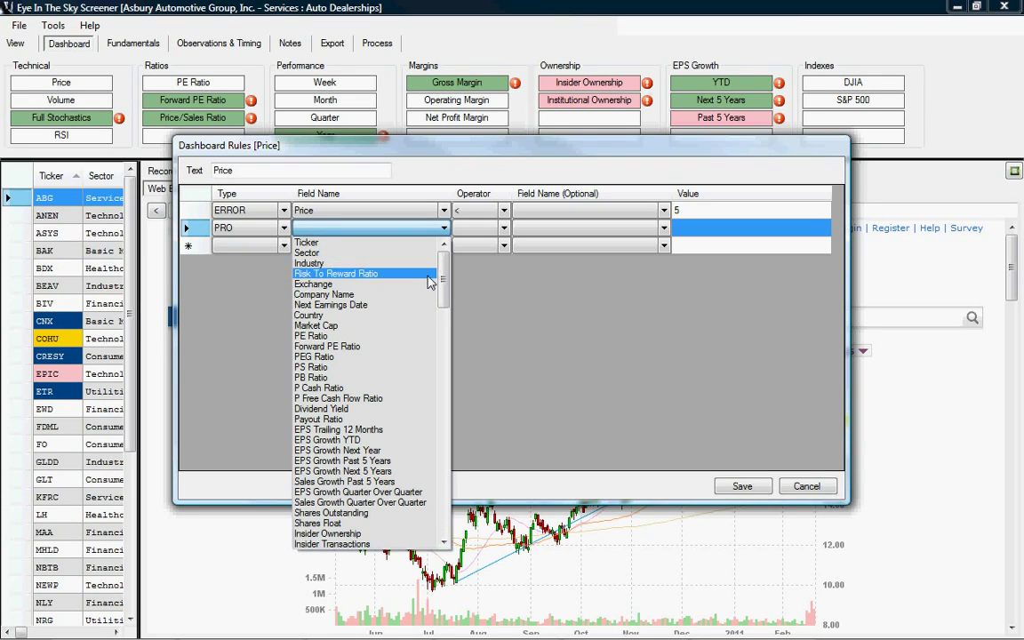
{"action": "left_click_drag", "start_coordinate": [442, 281], "coordinate": [447, 382]}
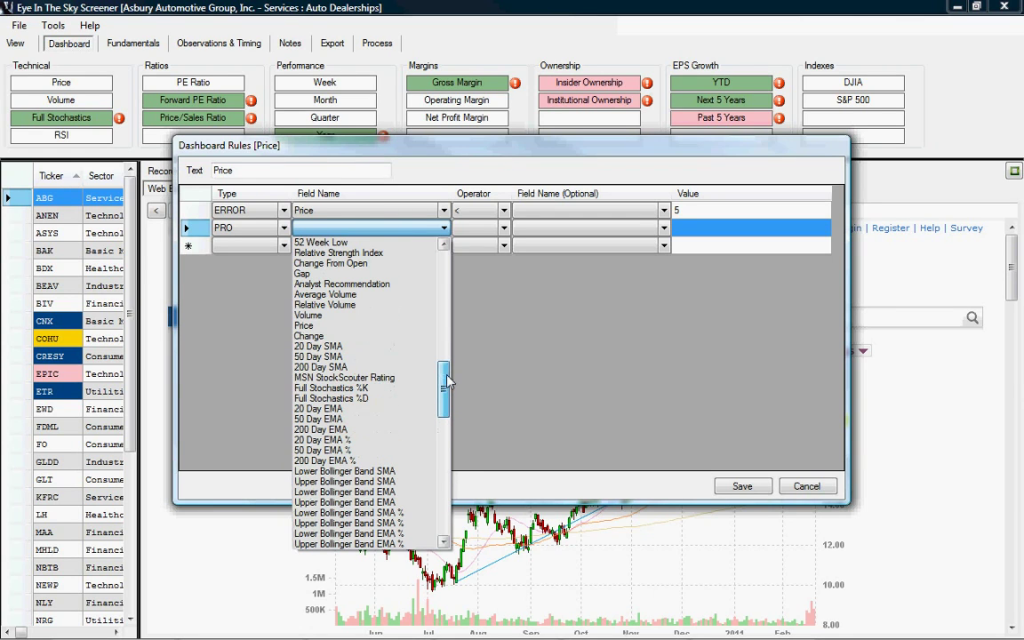
{"action": "left_click", "coordinate": [360, 326]}
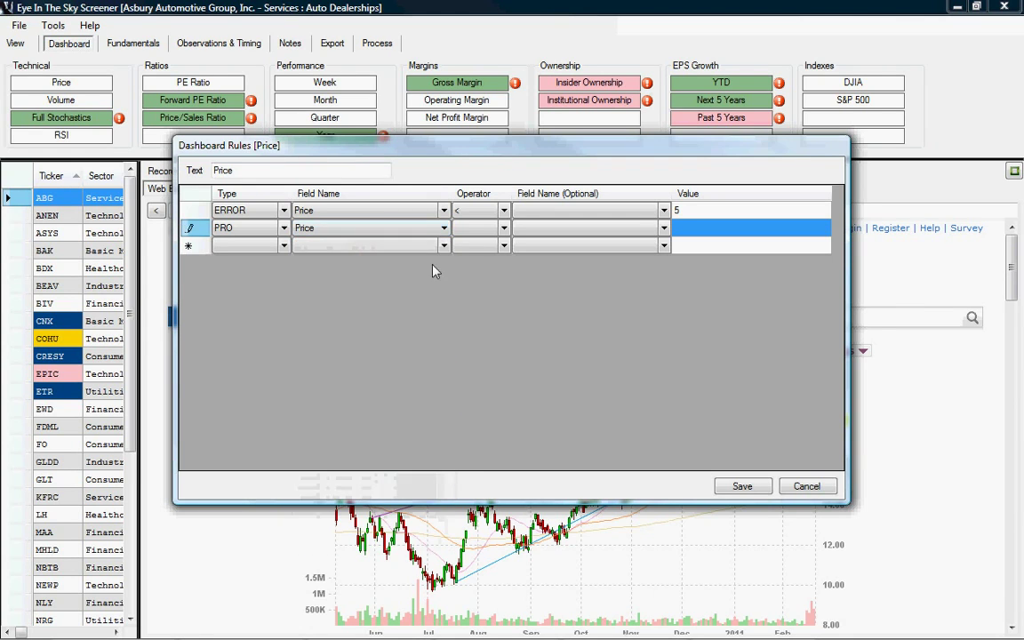
{"action": "left_click", "coordinate": [505, 233]}
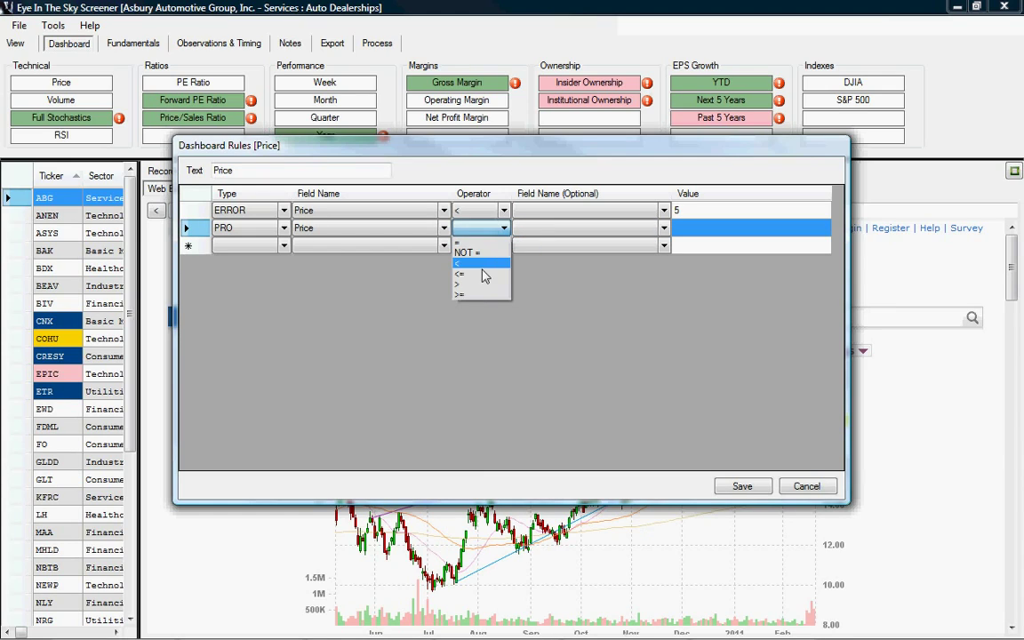
{"action": "left_click", "coordinate": [475, 296]}
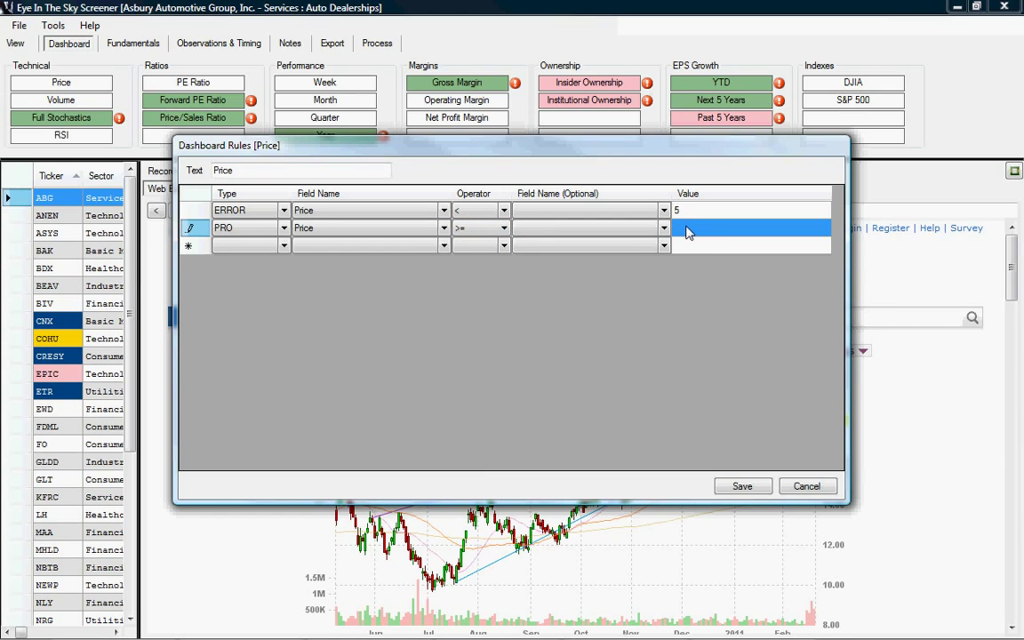
{"action": "left_click", "coordinate": [685, 228]}
{"action": "type", "text": "20"}
{"action": "key", "text": "Return"}
{"action": "key", "text": "Return"}
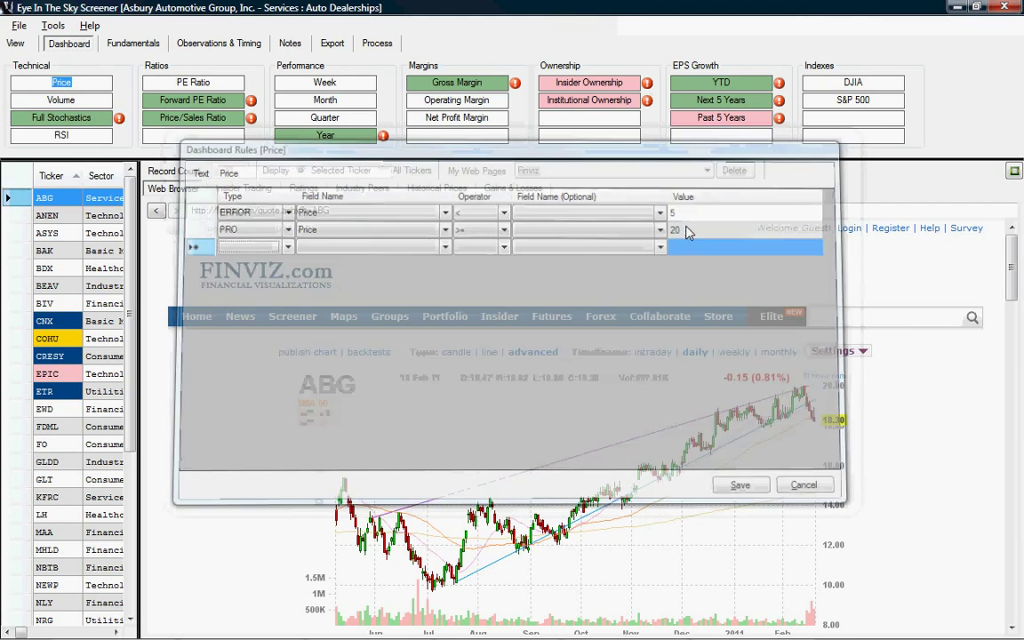
Step: Browse from ANEN to ASYS, whose 25.05 Price cell shows as PRO
{"action": "left_click", "coordinate": [60, 213]}
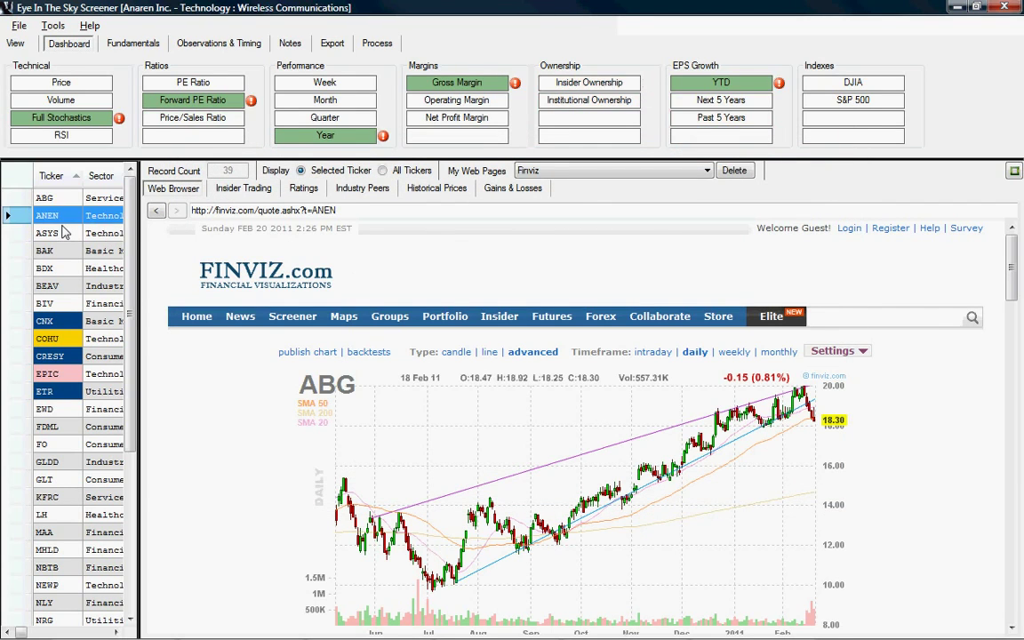
{"action": "left_click", "coordinate": [60, 230]}
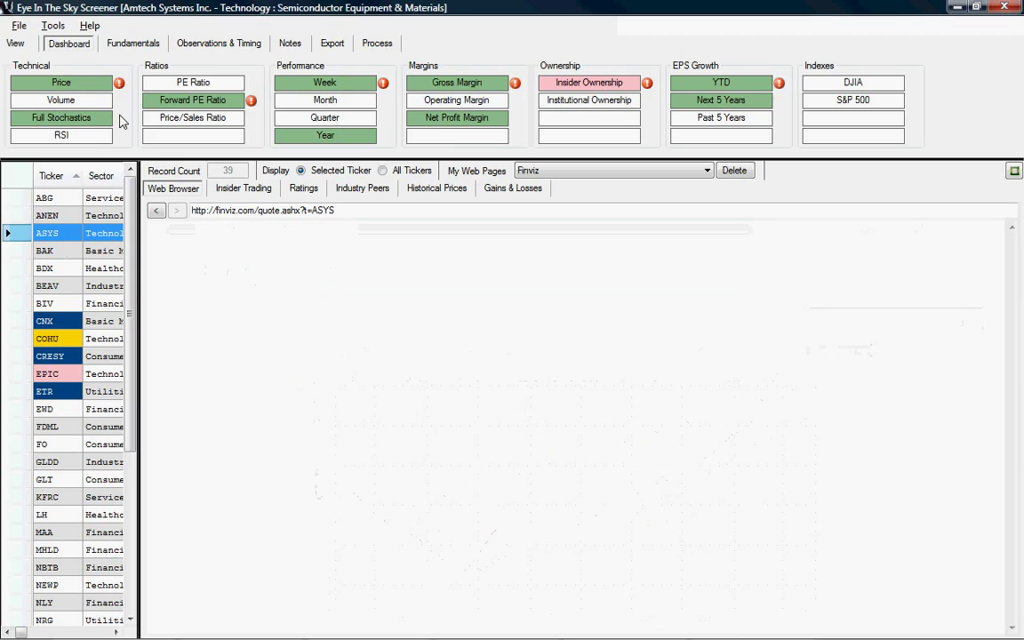
{"action": "mouse_move", "coordinate": [121, 86]}
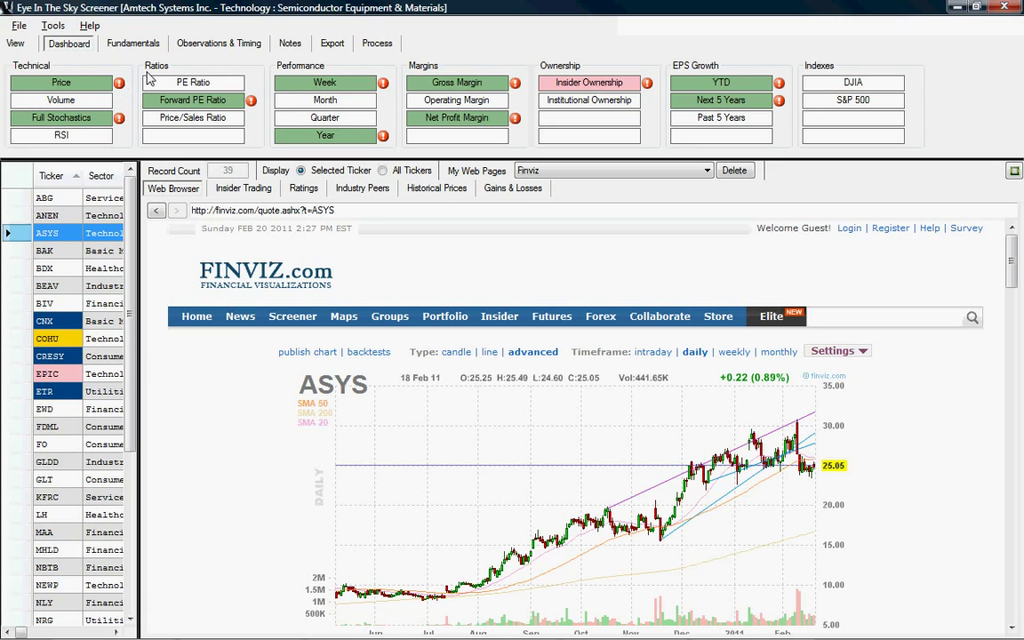
Step: Start renaming the Technical group label, then cancel it, keeping 'Technical'
{"action": "right_click", "coordinate": [37, 71]}
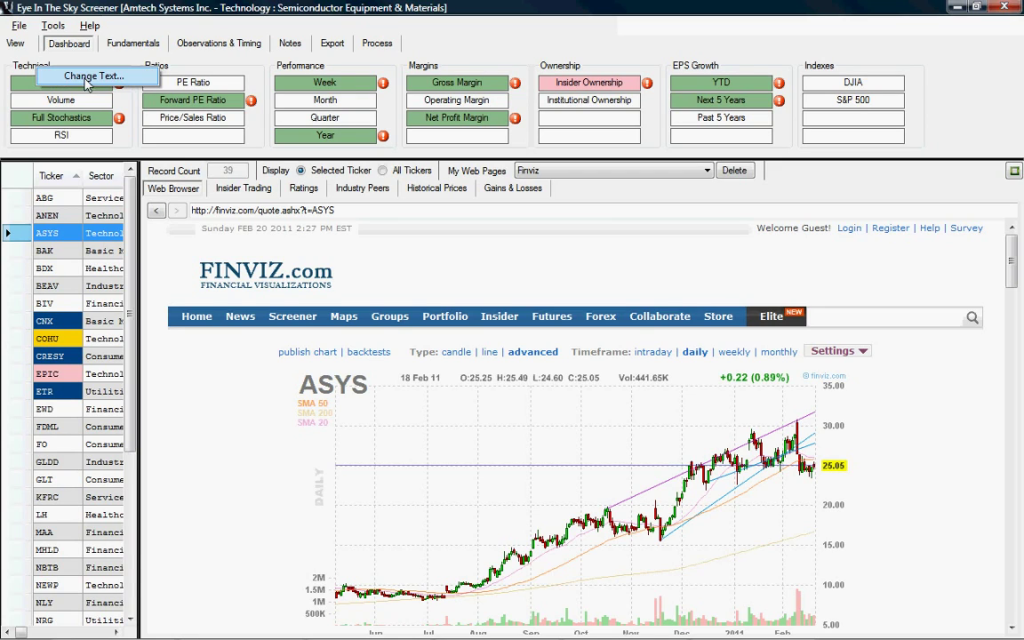
{"action": "left_click", "coordinate": [86, 77]}
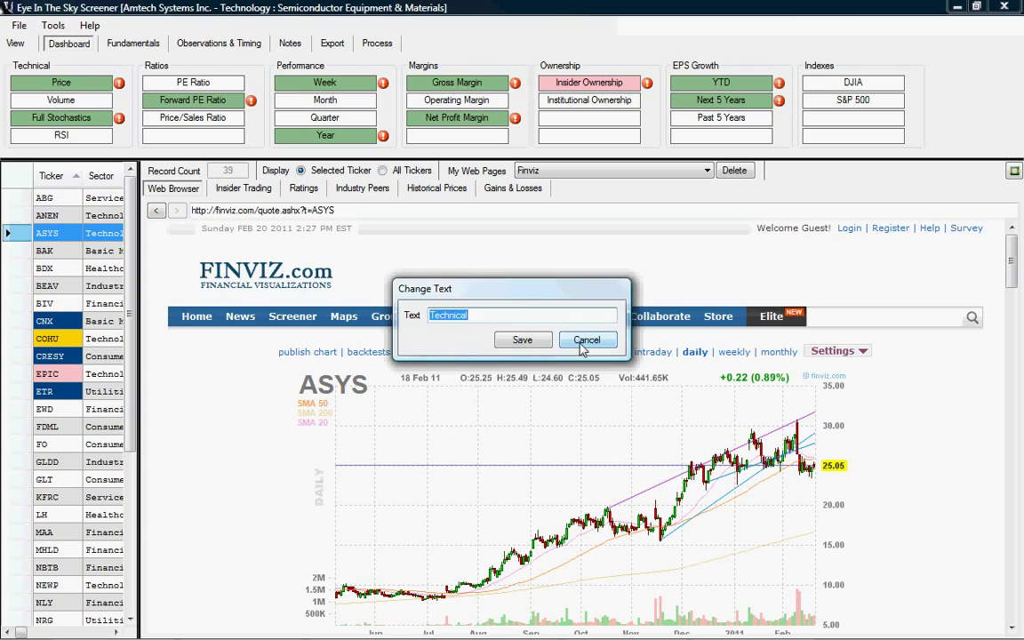
{"action": "left_click", "coordinate": [524, 342]}
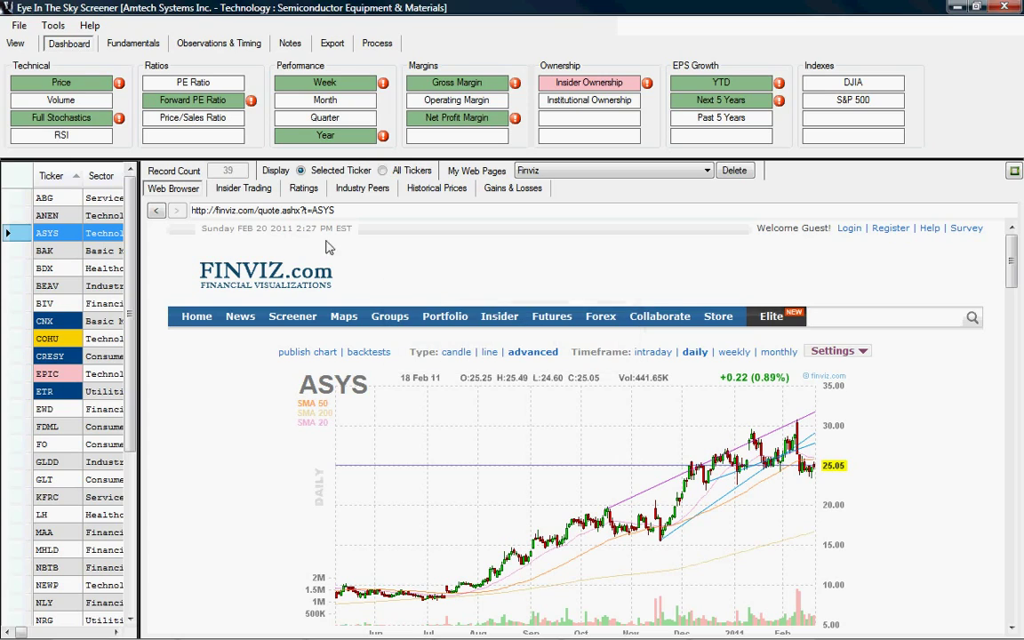
Step: Review the Price rules unchanged and cancel renaming the Price label, keeping 'Price'
{"action": "left_click", "coordinate": [64, 83]}
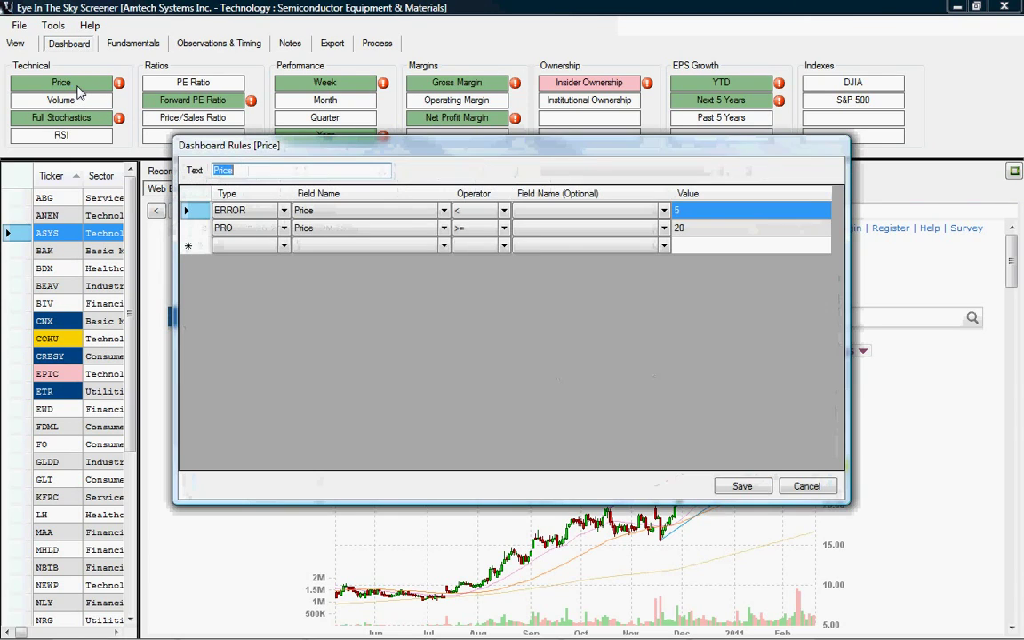
{"action": "left_click", "coordinate": [805, 486]}
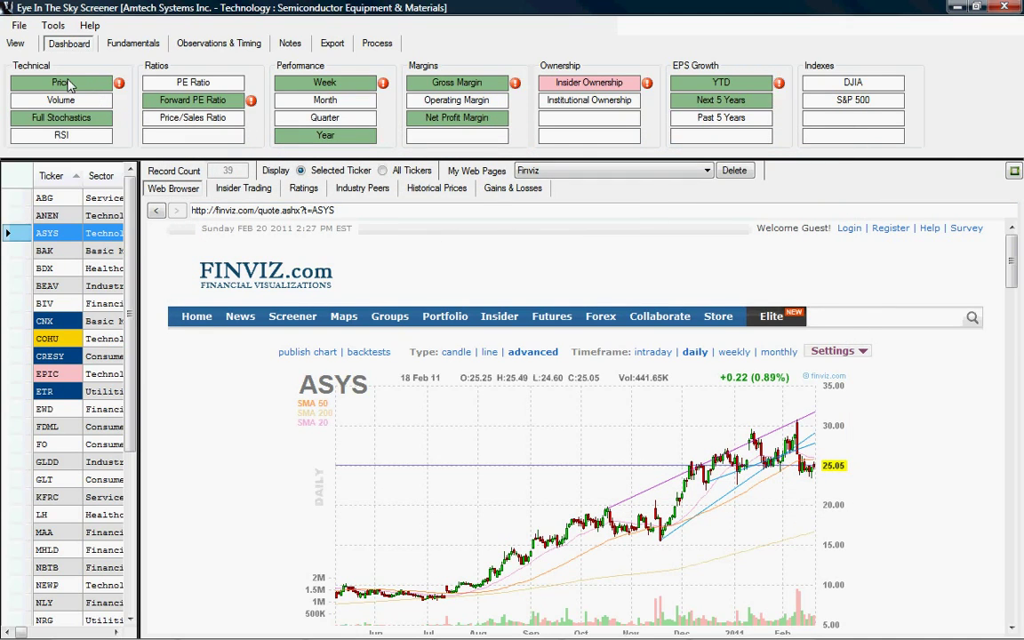
{"action": "right_click", "coordinate": [65, 81]}
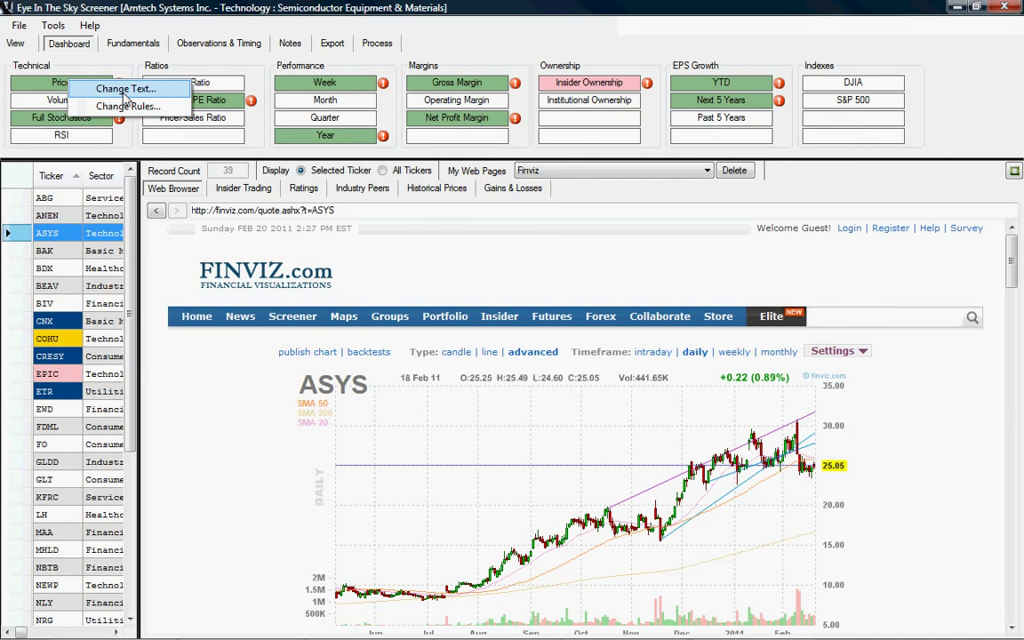
{"action": "left_click", "coordinate": [126, 90]}
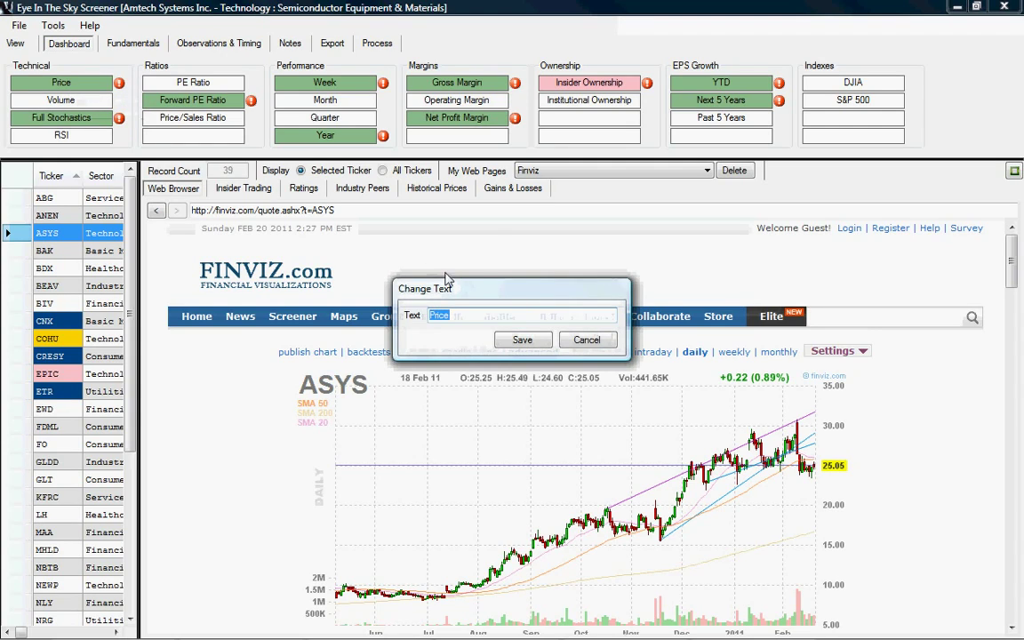
{"action": "left_click", "coordinate": [585, 339]}
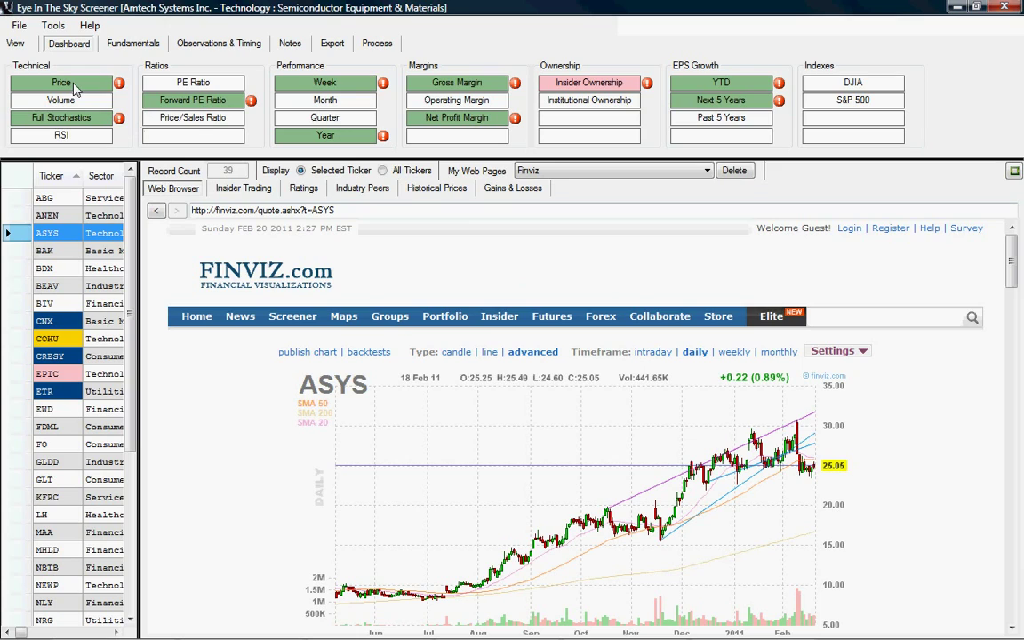
{"action": "right_click", "coordinate": [73, 82]}
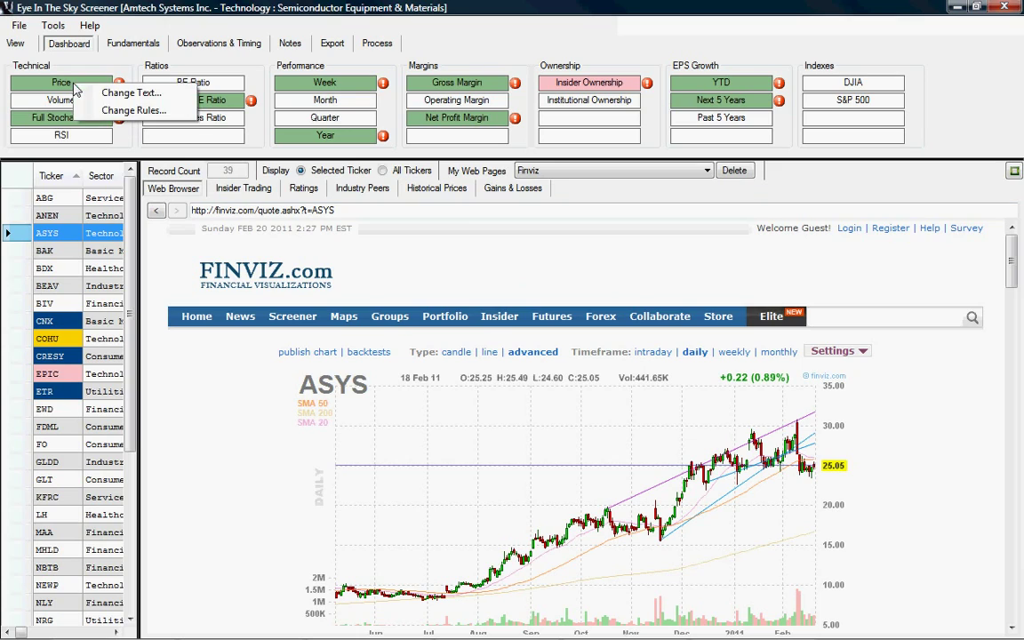
Step: Add a WARNING row to the Price rules, then delete it
{"action": "left_click", "coordinate": [121, 114]}
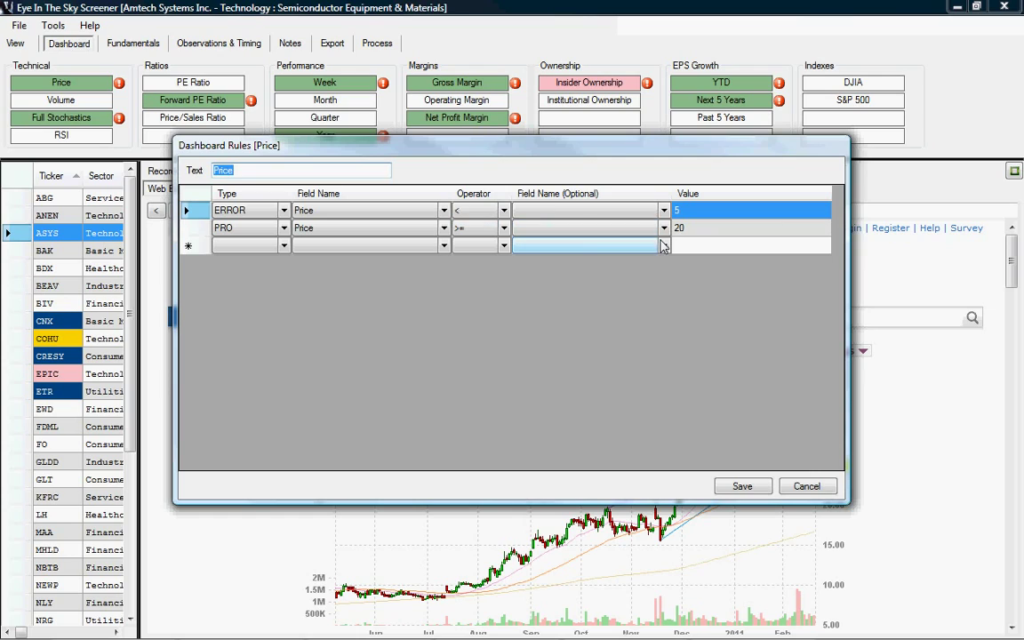
{"action": "left_click", "coordinate": [288, 249]}
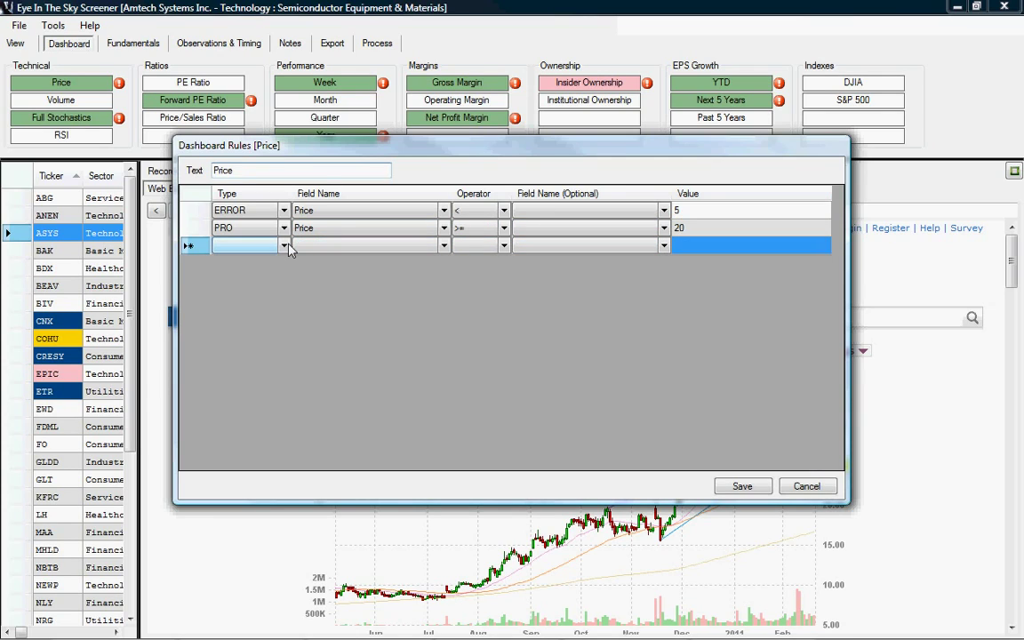
{"action": "left_click", "coordinate": [285, 246]}
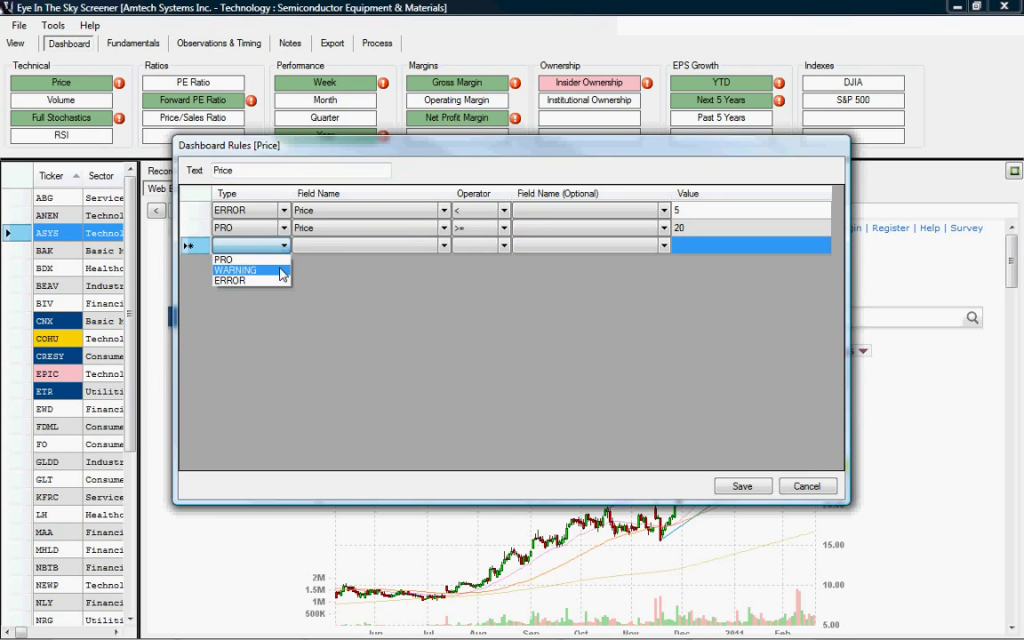
{"action": "left_click", "coordinate": [281, 271]}
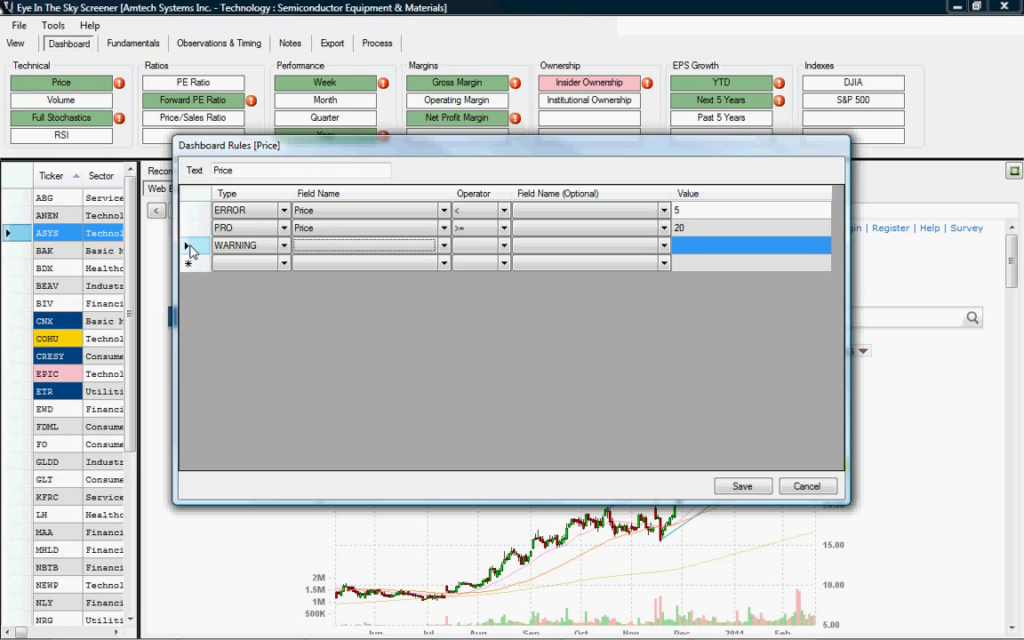
{"action": "left_click", "coordinate": [187, 246]}
{"action": "key", "text": "Delete"}
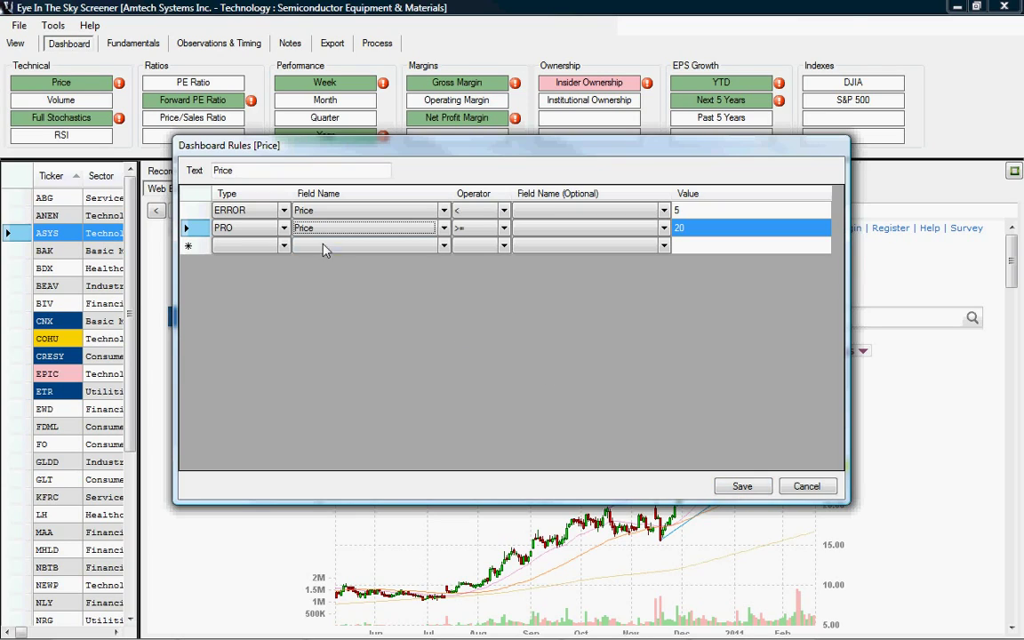
Step: Check the ERROR < 5 and PRO >= 20 rules and save them
{"action": "left_click", "coordinate": [205, 212]}
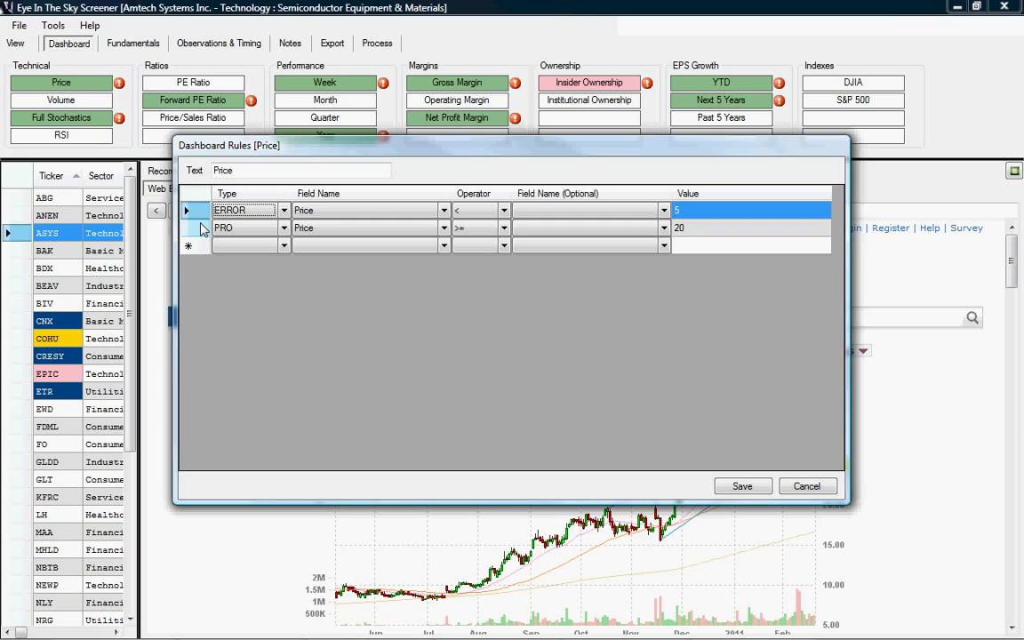
{"action": "left_click", "coordinate": [200, 229], "text": "shift"}
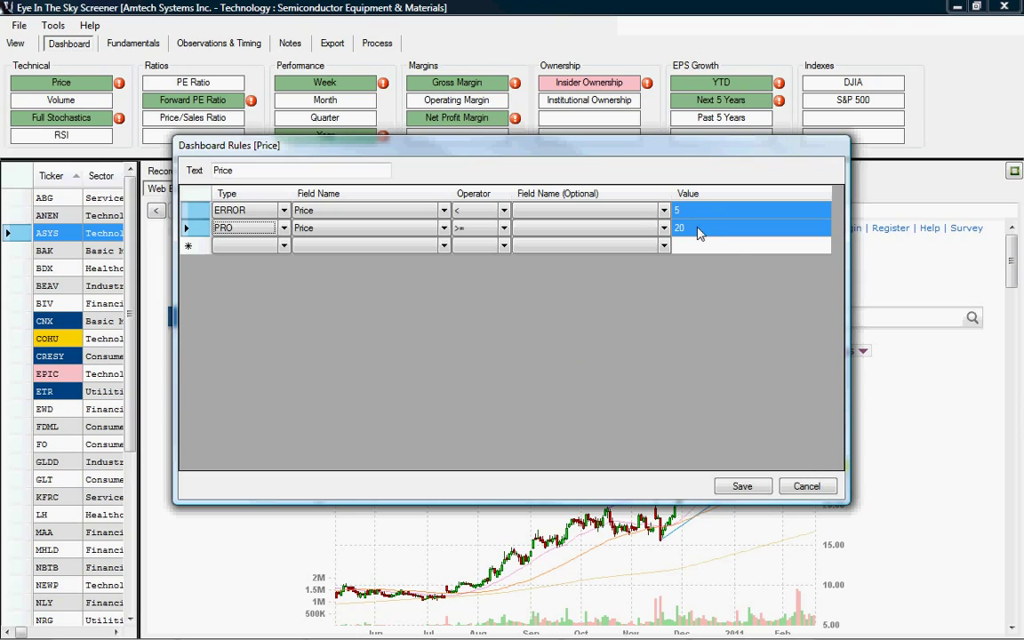
{"action": "left_click", "coordinate": [700, 231]}
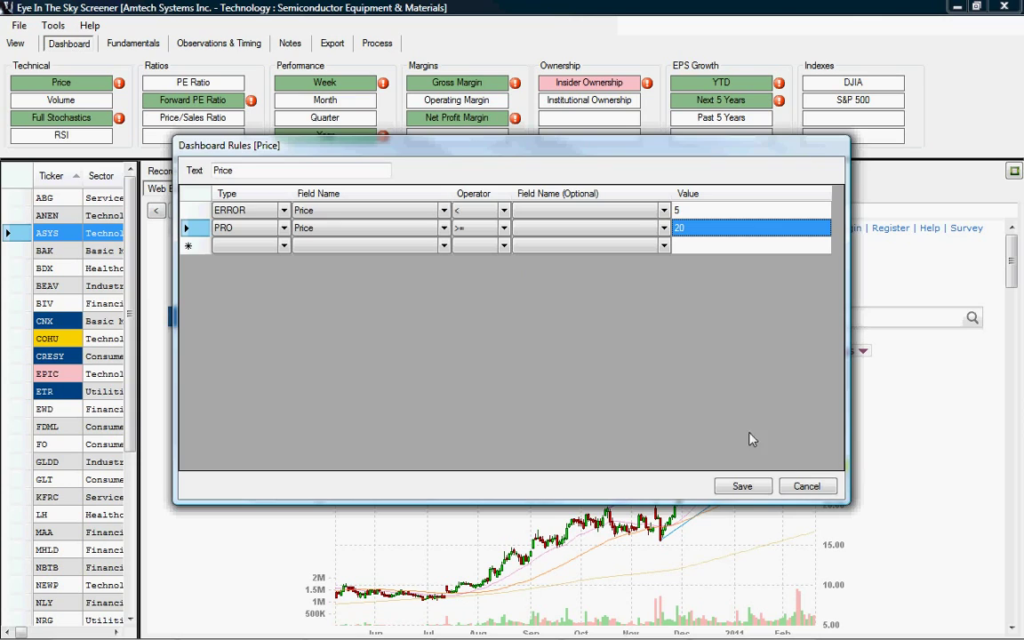
{"action": "left_click", "coordinate": [742, 487]}
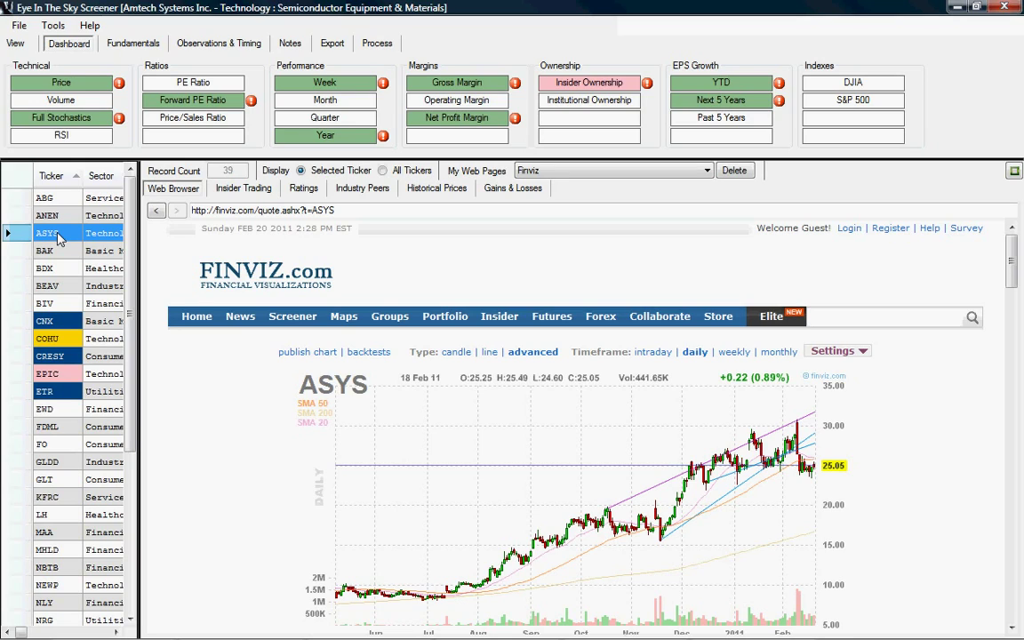
Step: Step down through BAK, BDX, BEAV, BIV and CNX, then back up to BIV
{"action": "key", "text": "Down"}
{"action": "key", "text": "Down"}
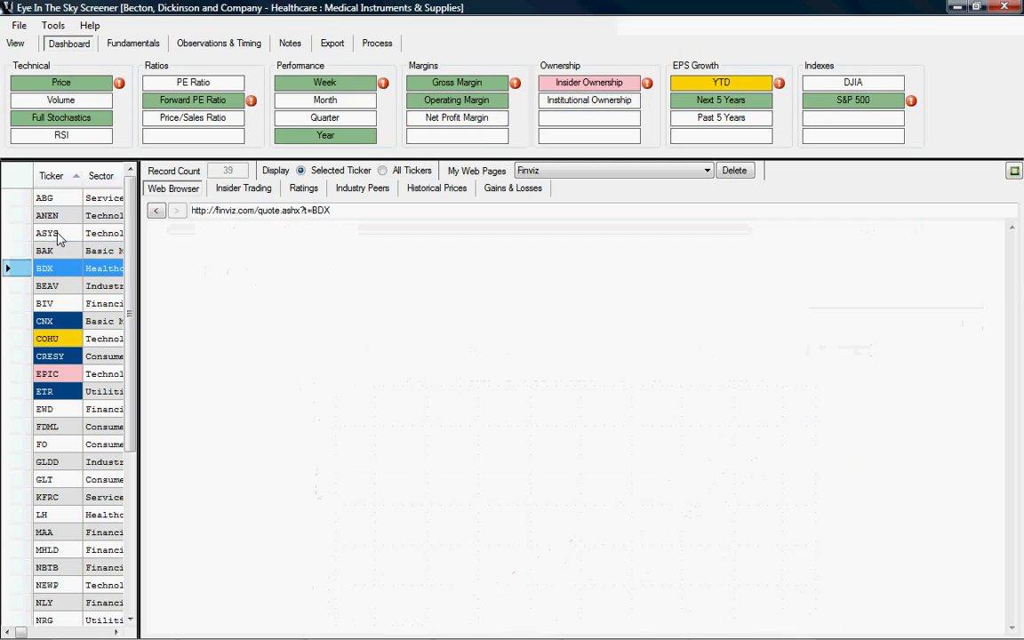
{"action": "key", "text": "Down"}
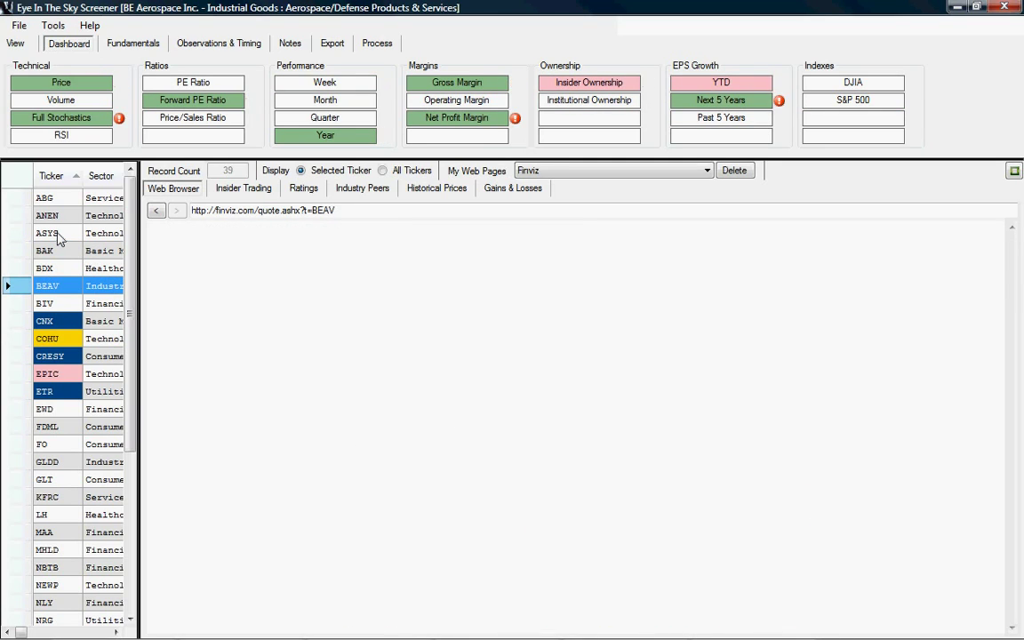
{"action": "key", "text": "Down"}
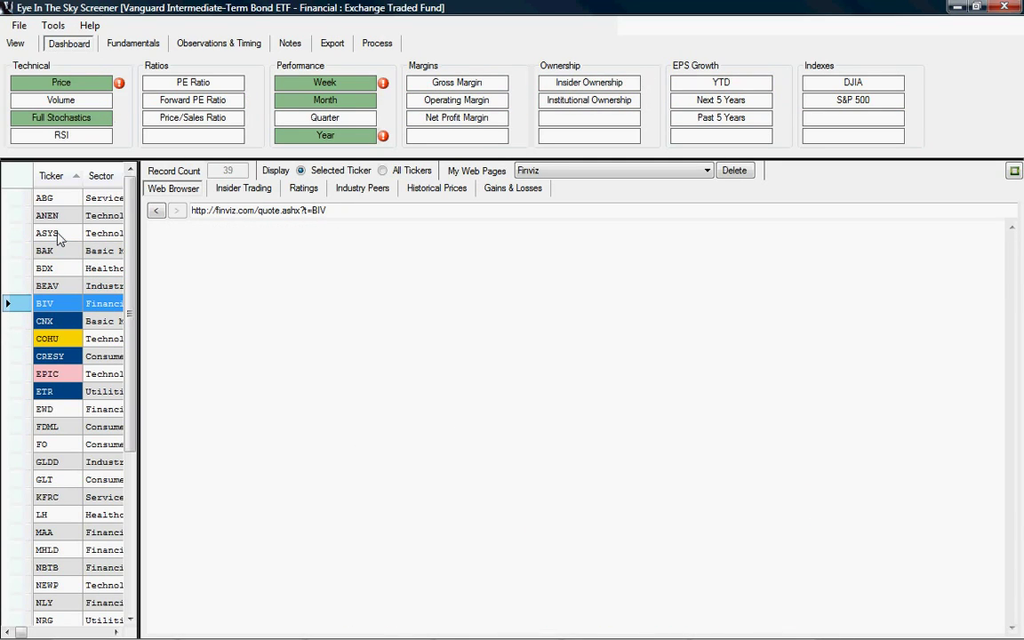
{"action": "key", "text": "Down"}
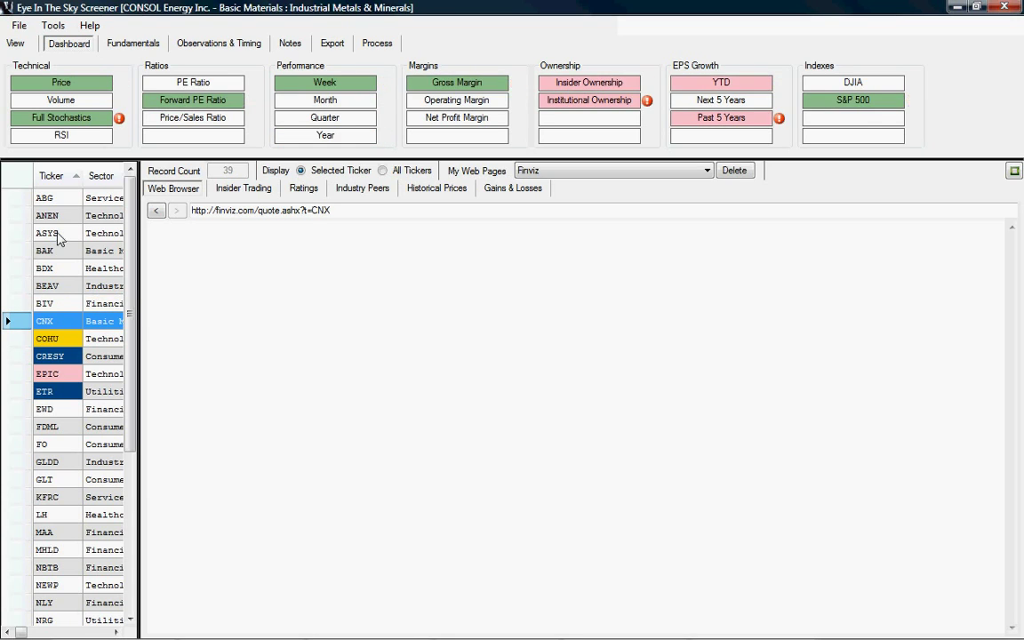
{"action": "key", "text": "Up"}
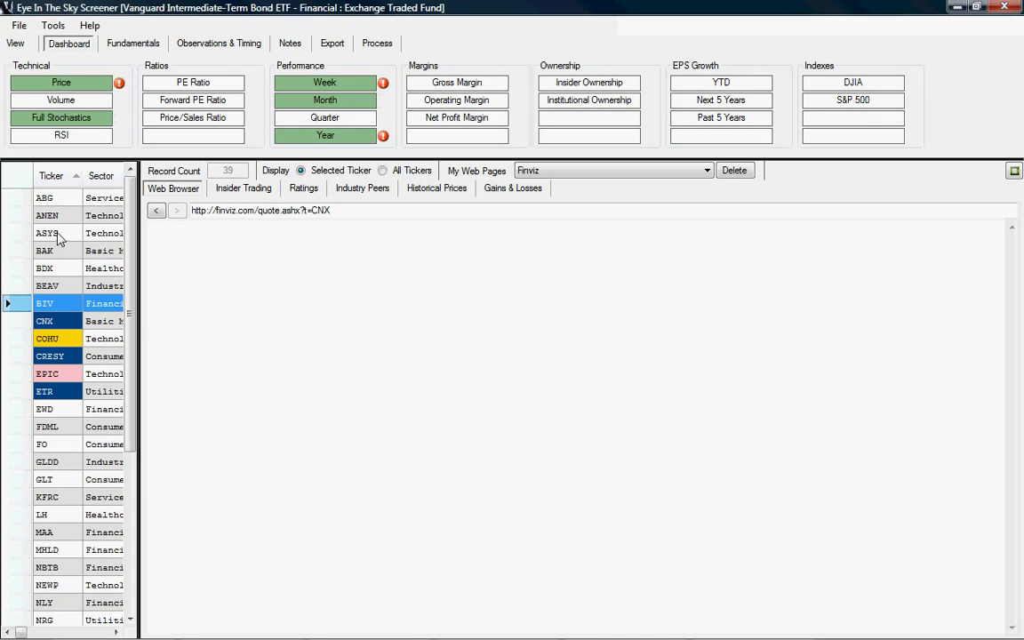